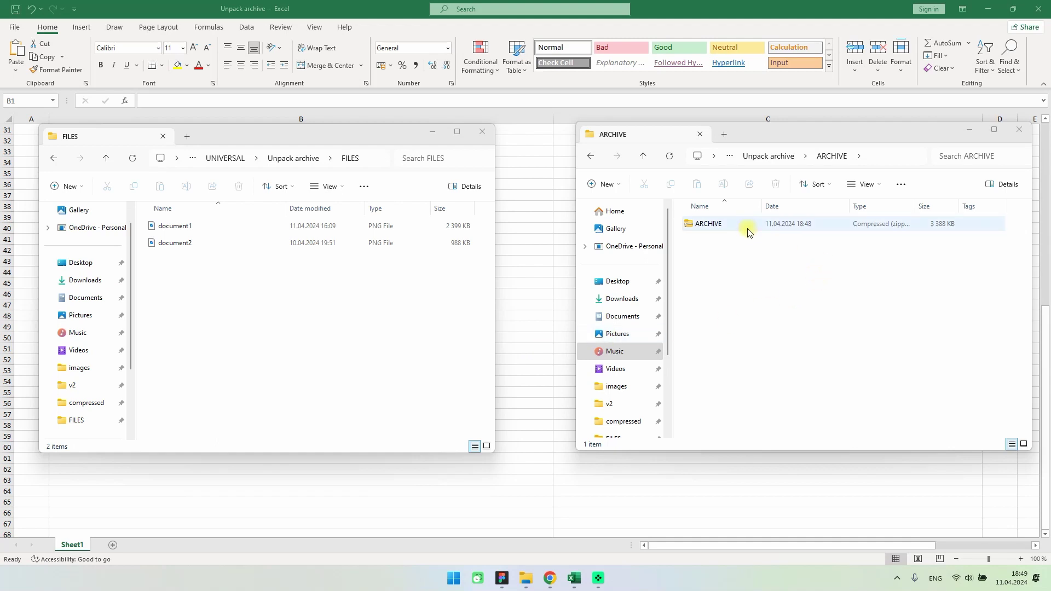
- Select the existing ARCHIVE zip and bring up its actions menu, then dismiss it unused
{"action": "left_click", "coordinate": [712, 230]}
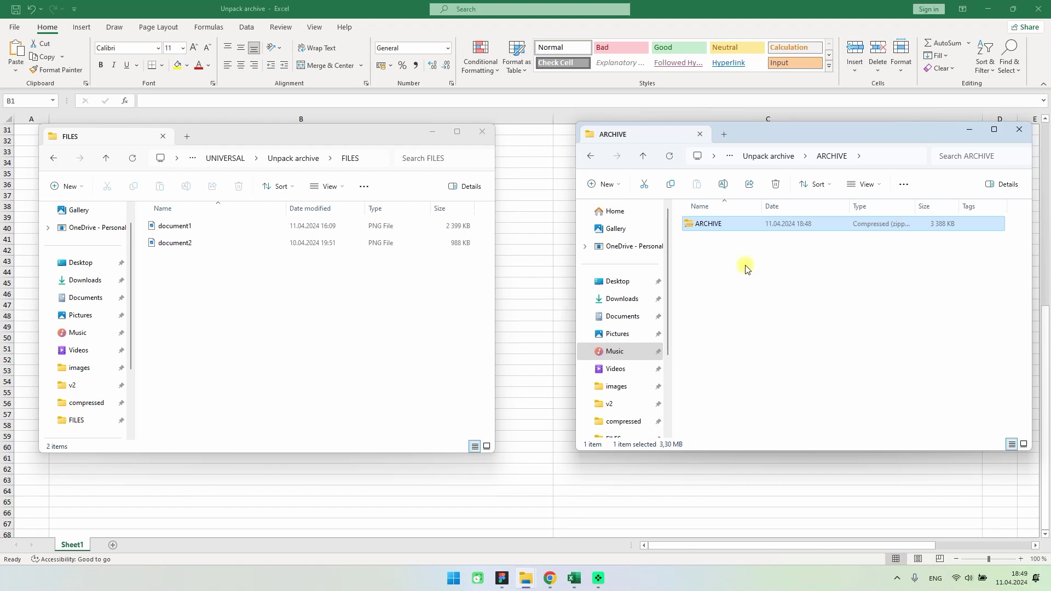
{"action": "left_click", "coordinate": [904, 184]}
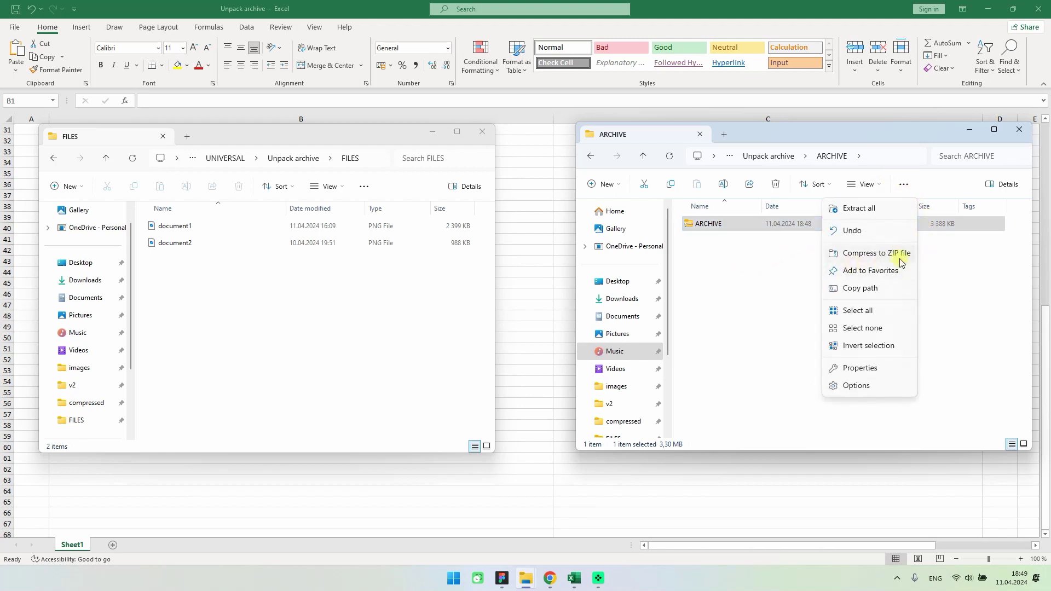
{"action": "left_click", "coordinate": [814, 273]}
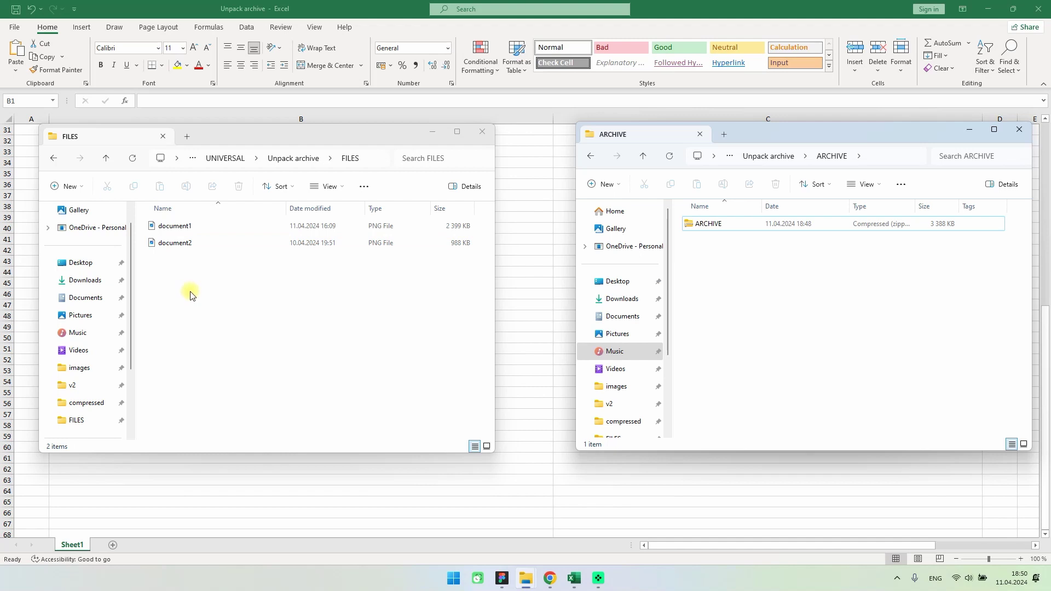
- Compress document1 and document2 into a zip named 'archive', then select the old ARCHIVE zip
{"action": "left_click", "coordinate": [186, 246]}
{"action": "left_click", "coordinate": [173, 218], "text": "shift"}
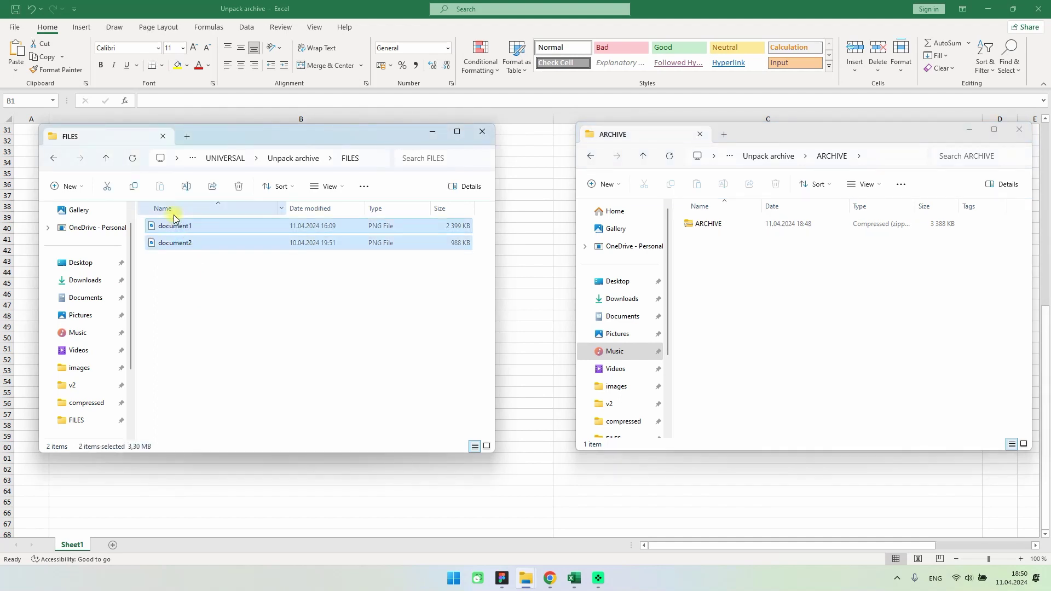
{"action": "right_click", "coordinate": [175, 224]}
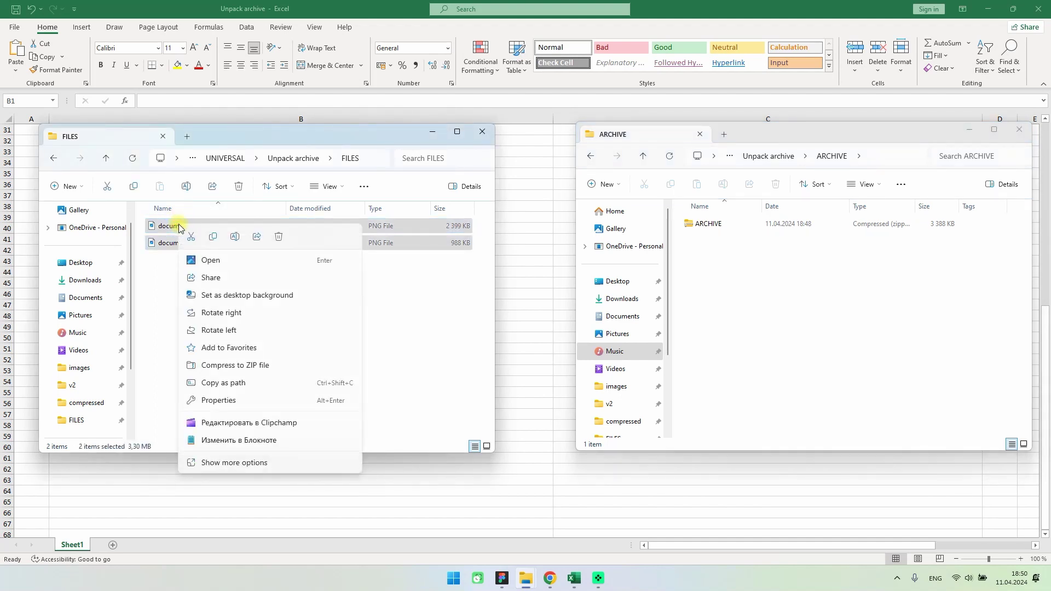
{"action": "left_click", "coordinate": [276, 365]}
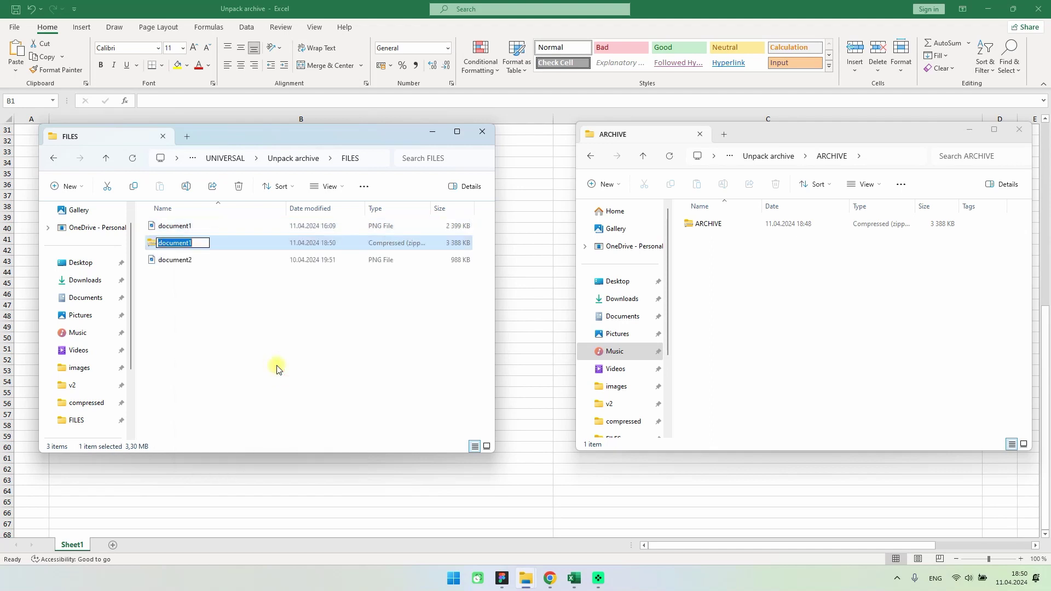
{"action": "type", "text": "A"}
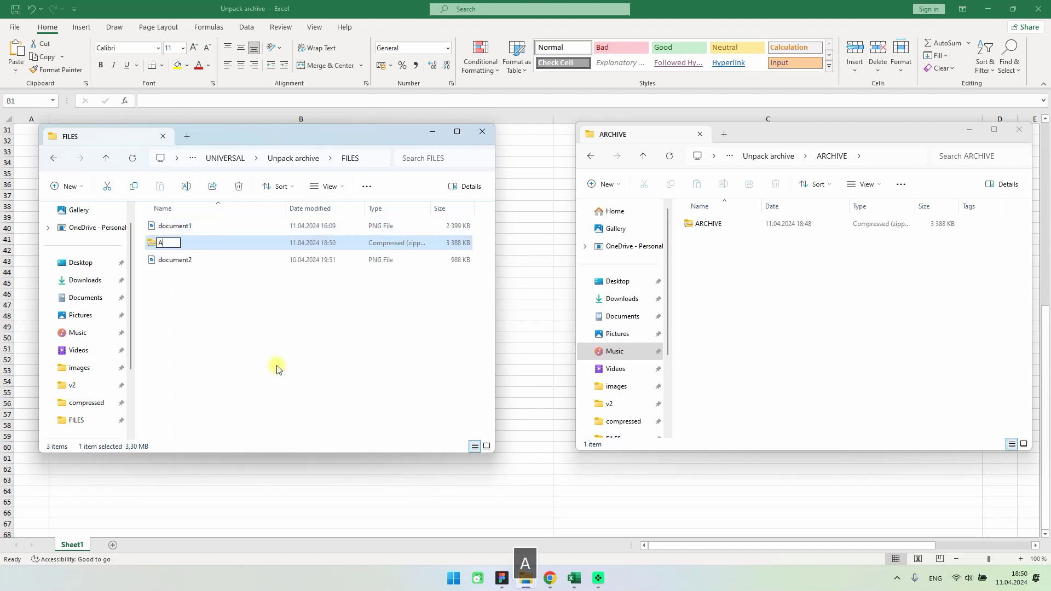
{"action": "key", "text": "Caps_Lock"}
{"action": "key", "text": "BackSpace"}
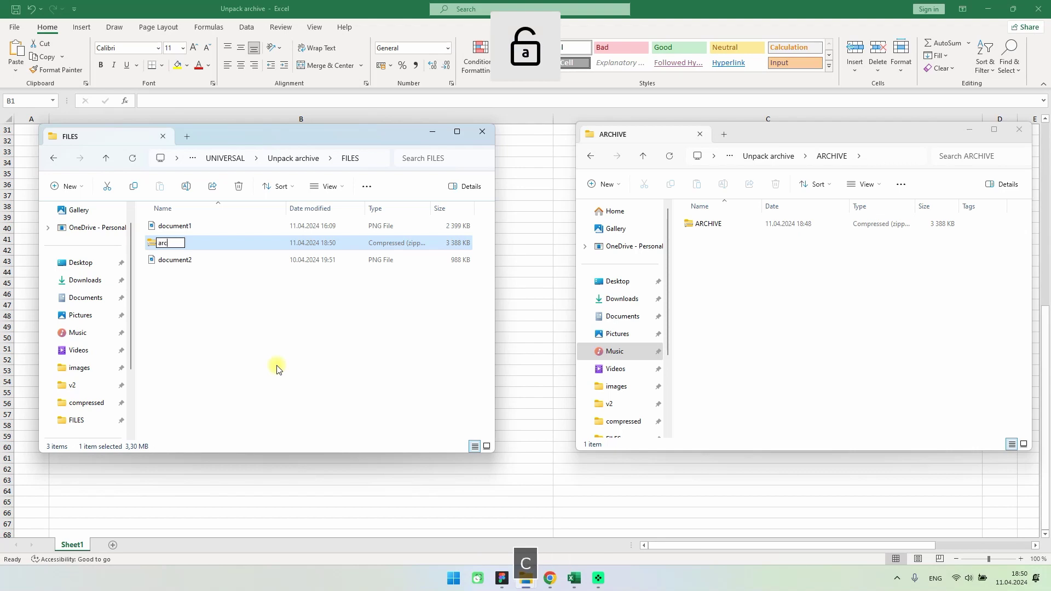
{"action": "type", "text": "archive"}
{"action": "key", "text": "Return"}
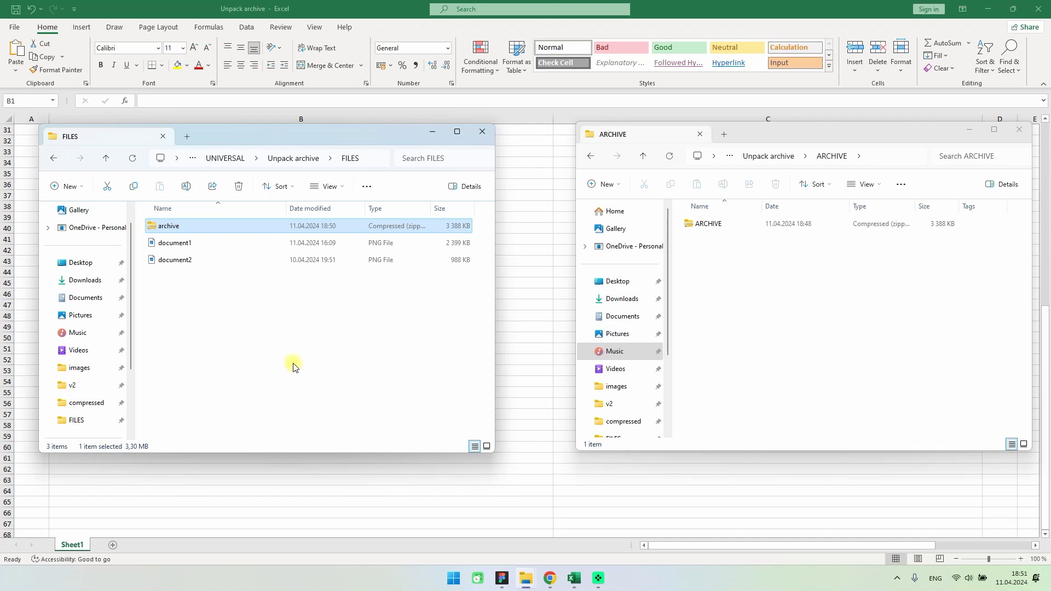
{"action": "left_click", "coordinate": [692, 223]}
- Delete the old ARCHIVE zip and start Extract All on the new archive zip
{"action": "key", "text": "Delete"}
{"action": "left_click", "coordinate": [287, 229]}
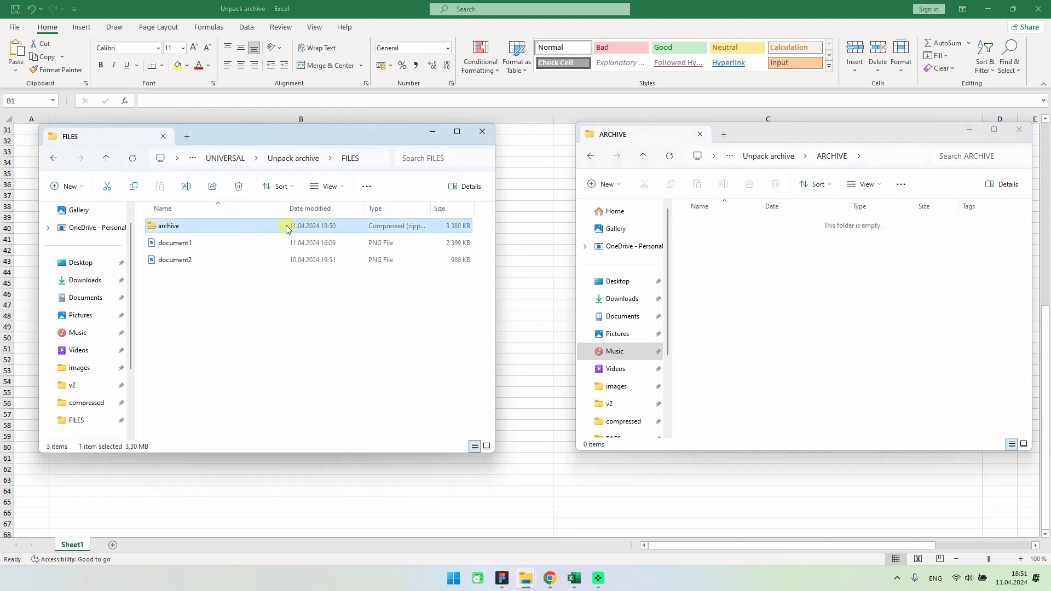
{"action": "right_click", "coordinate": [287, 229]}
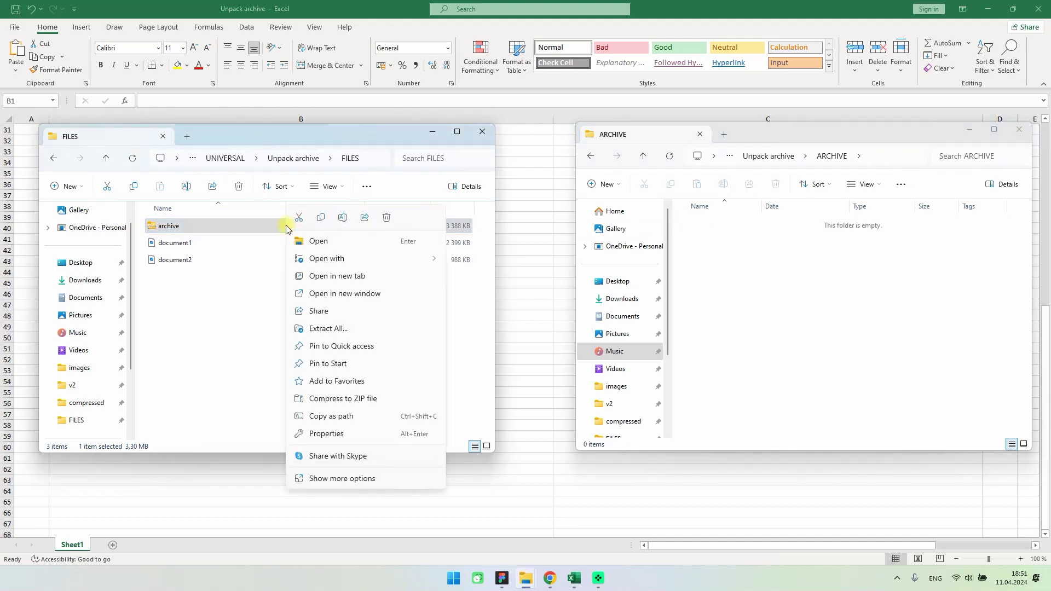
{"action": "left_click", "coordinate": [337, 327]}
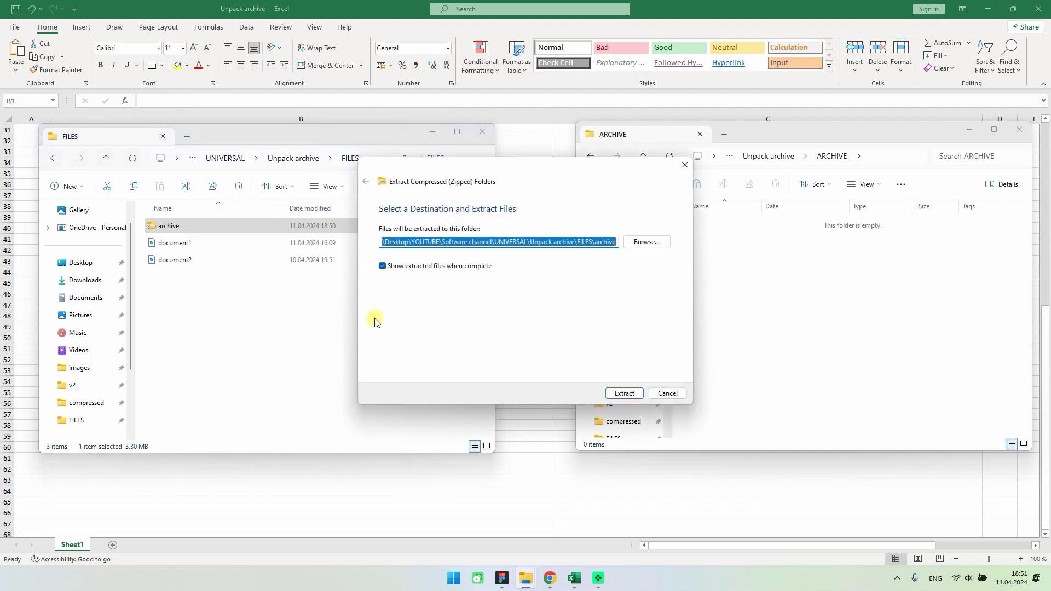
- Extract archive into Desktop > YOUTUBE > Software > UNIVERSAL > Unpack archive > ARCHIVE
{"action": "left_click", "coordinate": [646, 242]}
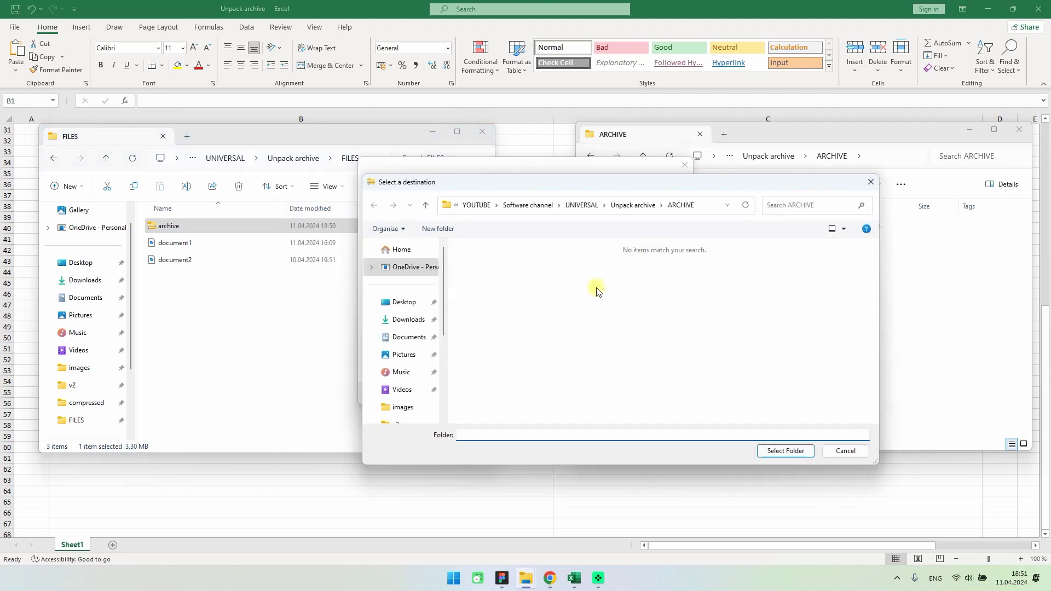
{"action": "left_click", "coordinate": [405, 301]}
{"action": "scroll", "coordinate": [406, 328], "scroll_direction": "down", "scroll_amount": 3}
{"action": "left_click", "coordinate": [402, 369]}
{"action": "scroll", "coordinate": [440, 339], "scroll_direction": "up", "scroll_amount": 3}
{"action": "left_click", "coordinate": [404, 302]}
{"action": "double_click", "coordinate": [492, 347]}
{"action": "double_click", "coordinate": [496, 312]}
{"action": "double_click", "coordinate": [496, 400]}
{"action": "double_click", "coordinate": [495, 261]}
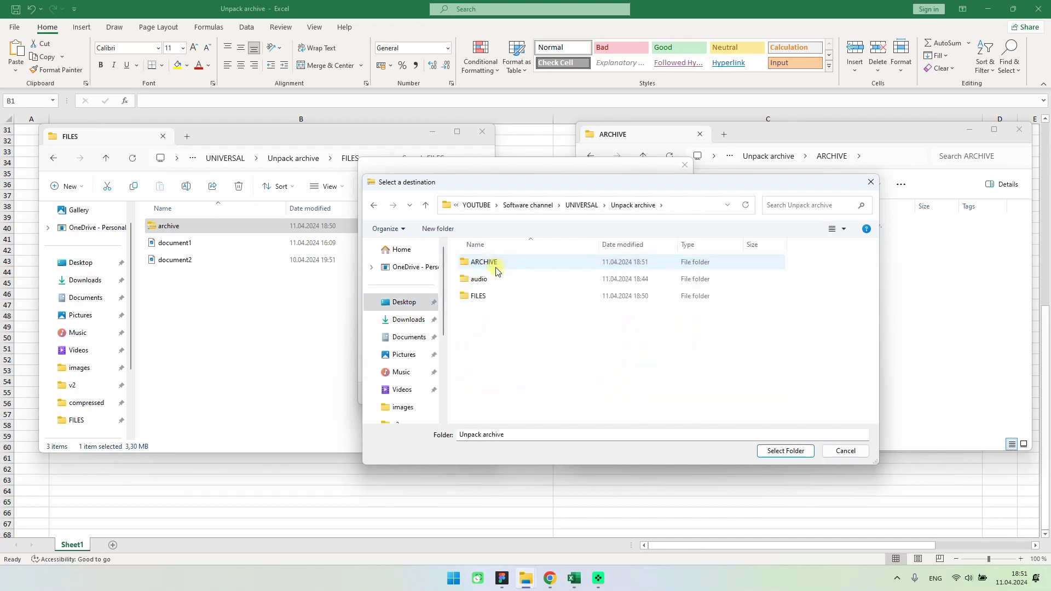
{"action": "left_click", "coordinate": [783, 451]}
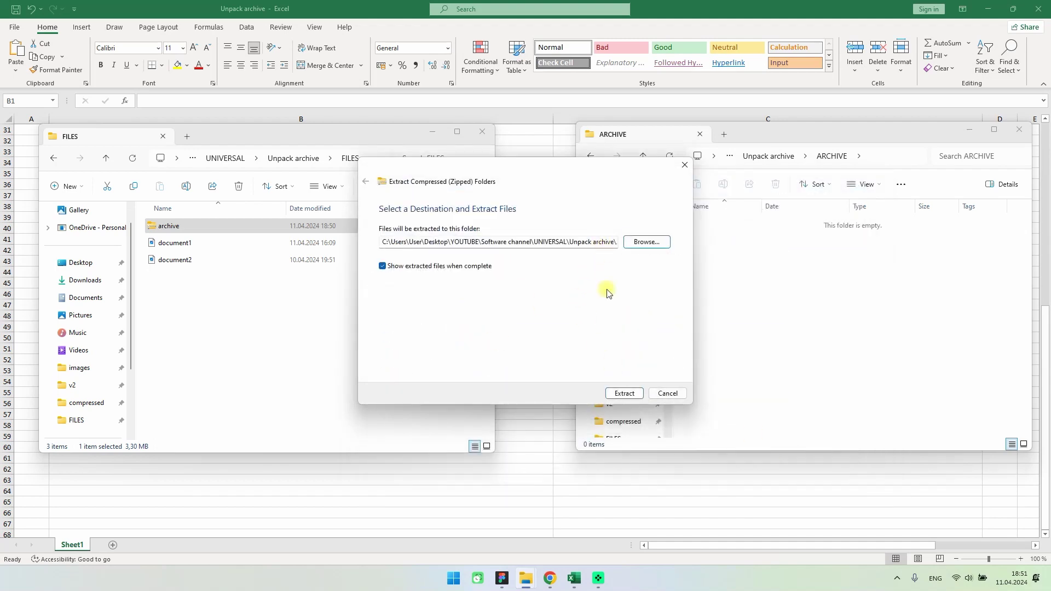
{"action": "left_click", "coordinate": [626, 394]}
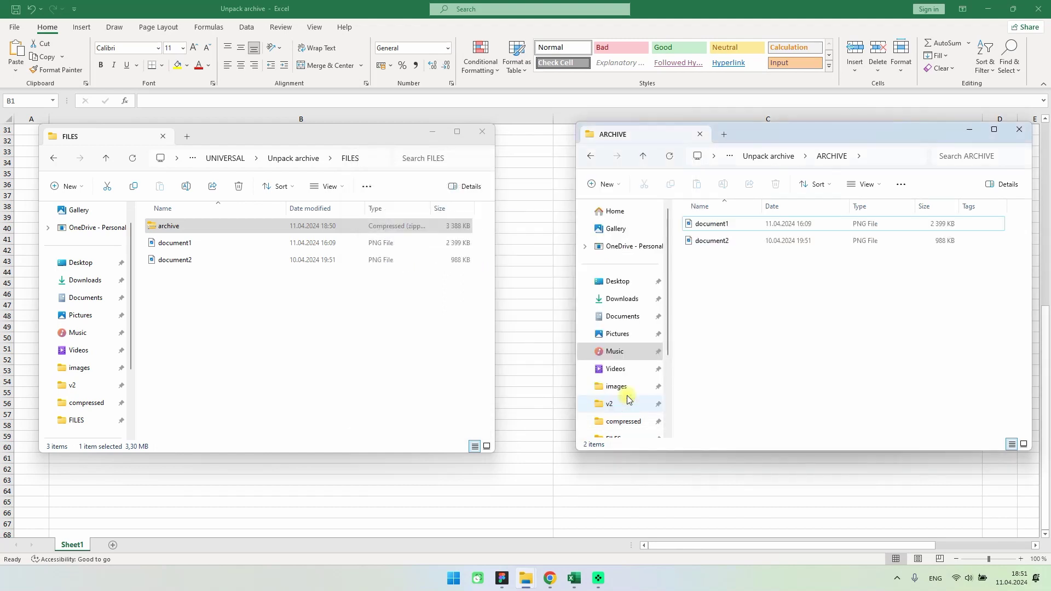
{"action": "left_click_drag", "start_coordinate": [752, 302], "coordinate": [712, 206]}
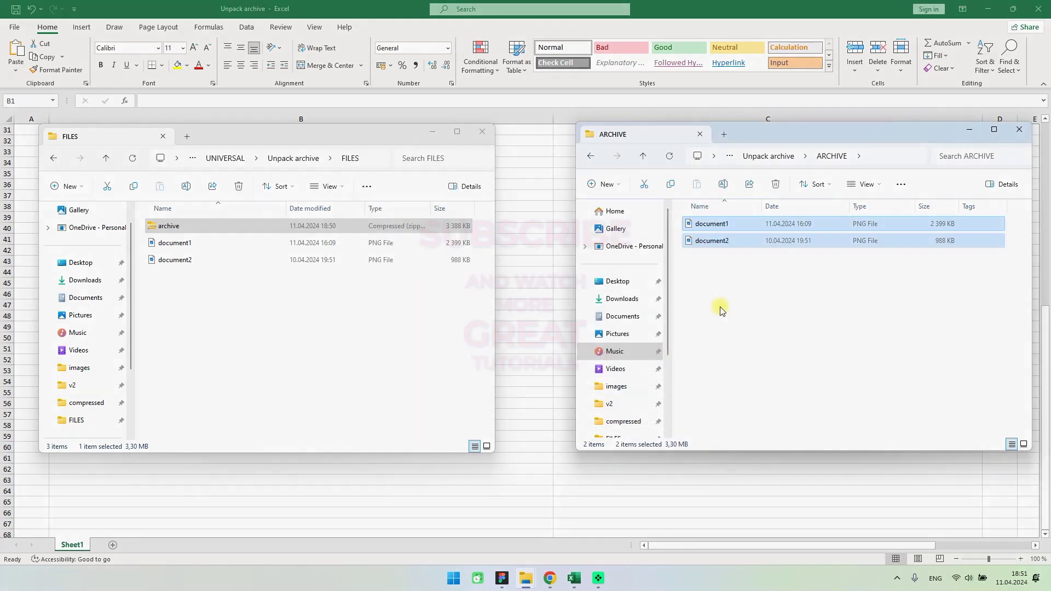